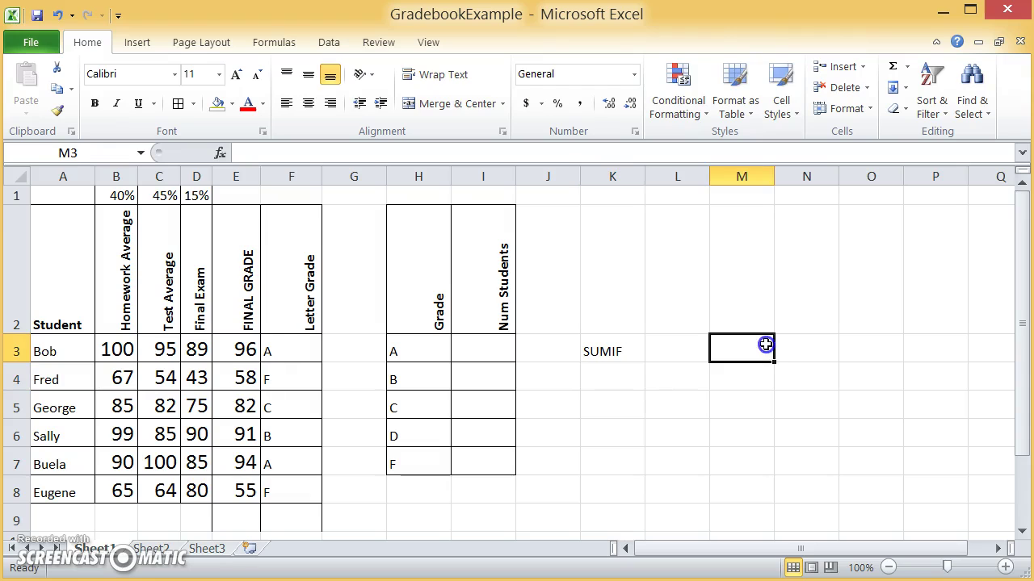
Label cell M3 as SUM and cell O3 as IF, alongside the SUMIF label.
{"action": "key", "text": "Tab"}
{"action": "key", "text": "Tab"}
{"action": "type", "text": "IF"}
{"action": "left_click", "coordinate": [766, 344]}
{"action": "key", "text": "Return"}
Describe the two functions by entering "adds stuff" in M4 and "make decision" in O4.
{"action": "type", "text": "add"}
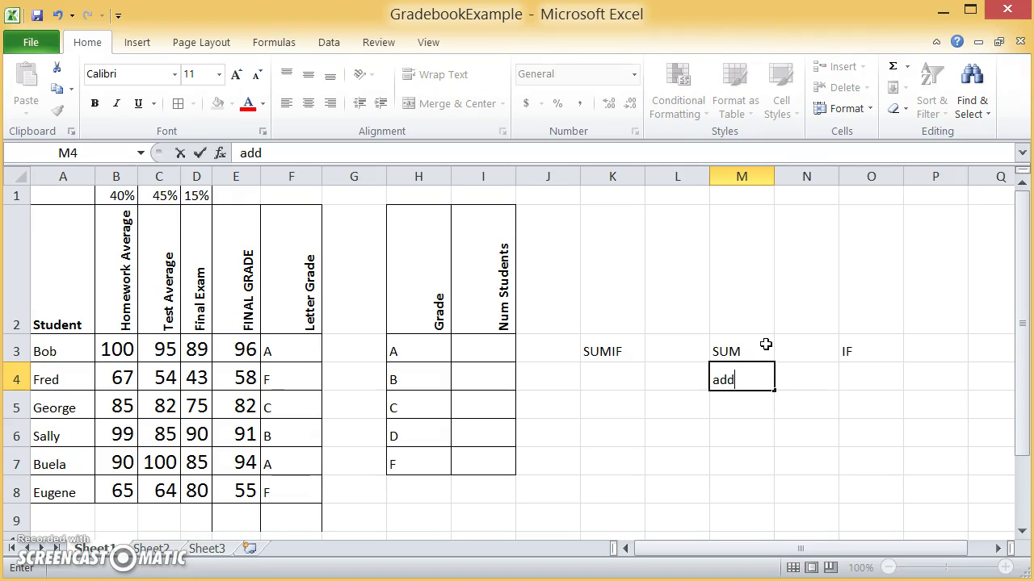
{"action": "type", "text": "s stuff"}
{"action": "key", "text": "Tab"}
{"action": "key", "text": "Tab"}
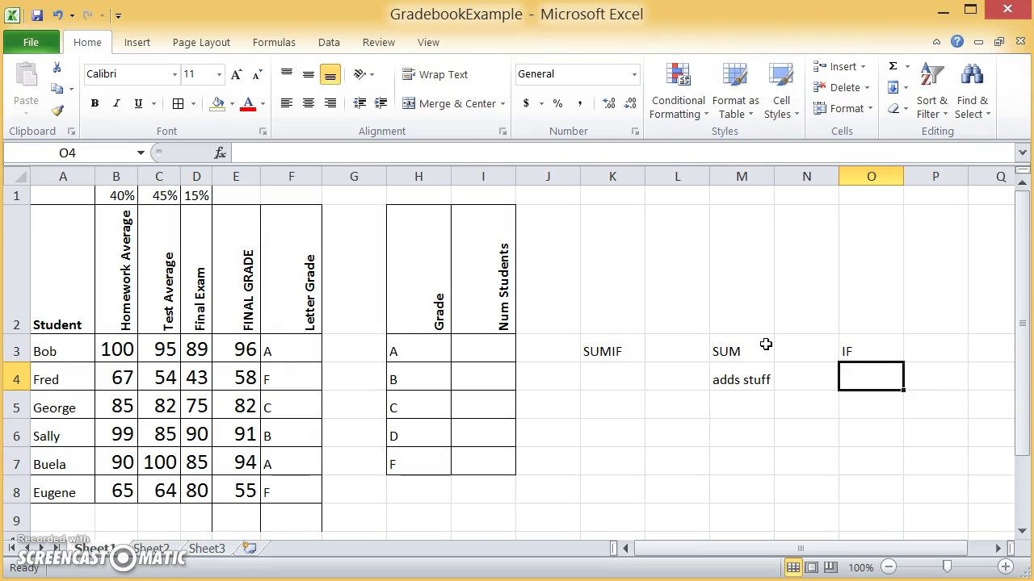
{"action": "type", "text": "make decision"}
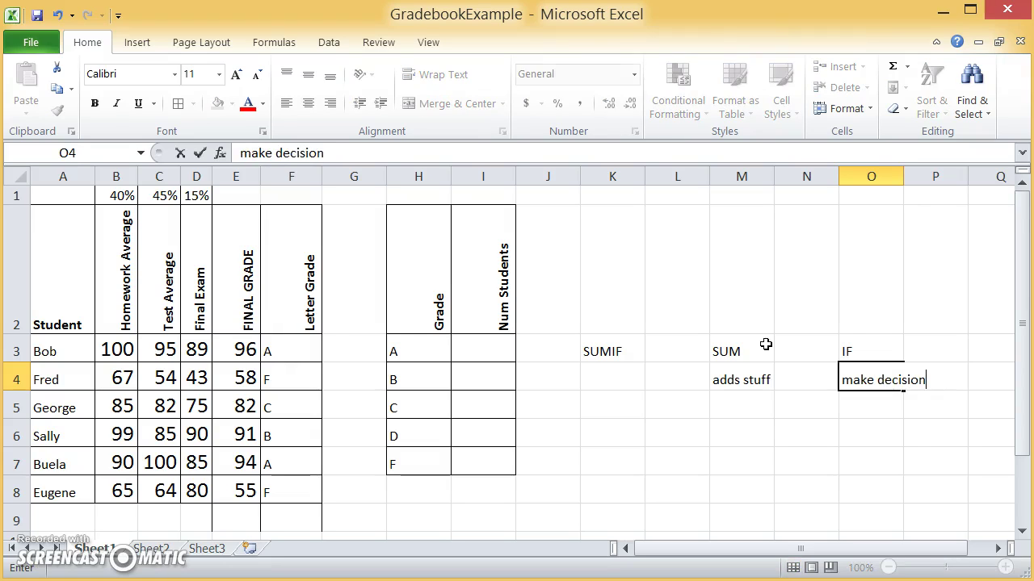
{"action": "key", "text": "Return"}
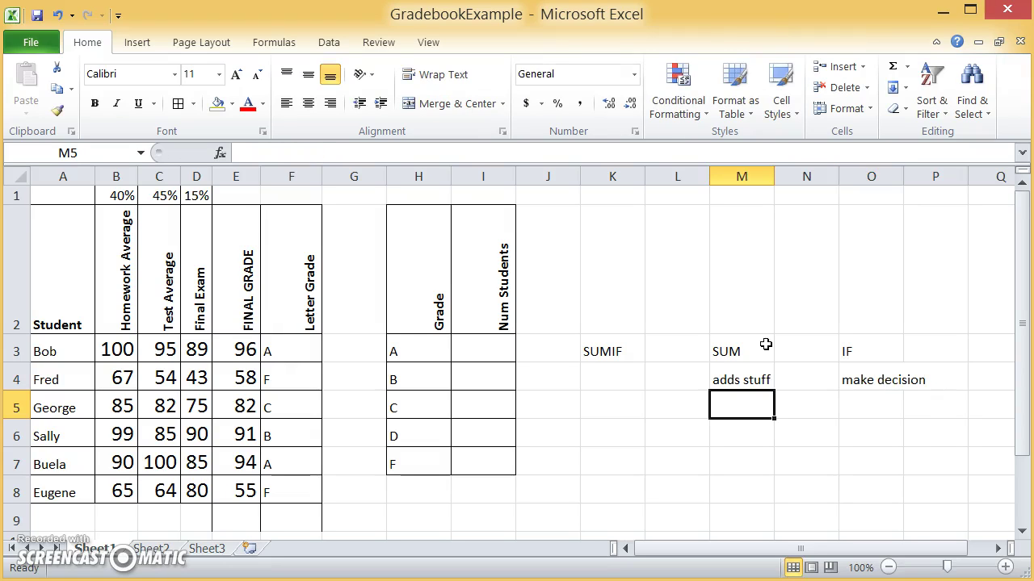
Review the SUM and IF labels in row 3 together with the descriptions beneath them.
{"action": "key", "text": "Up"}
{"action": "key", "text": "Up"}
{"action": "key", "text": "Right"}
{"action": "key", "text": "Right"}
{"action": "key", "text": "Down"}
{"action": "key", "text": "Left"}
{"action": "key", "text": "Left"}
{"action": "key", "text": "Up"}
{"action": "key", "text": "Right"}
{"action": "key", "text": "Right"}
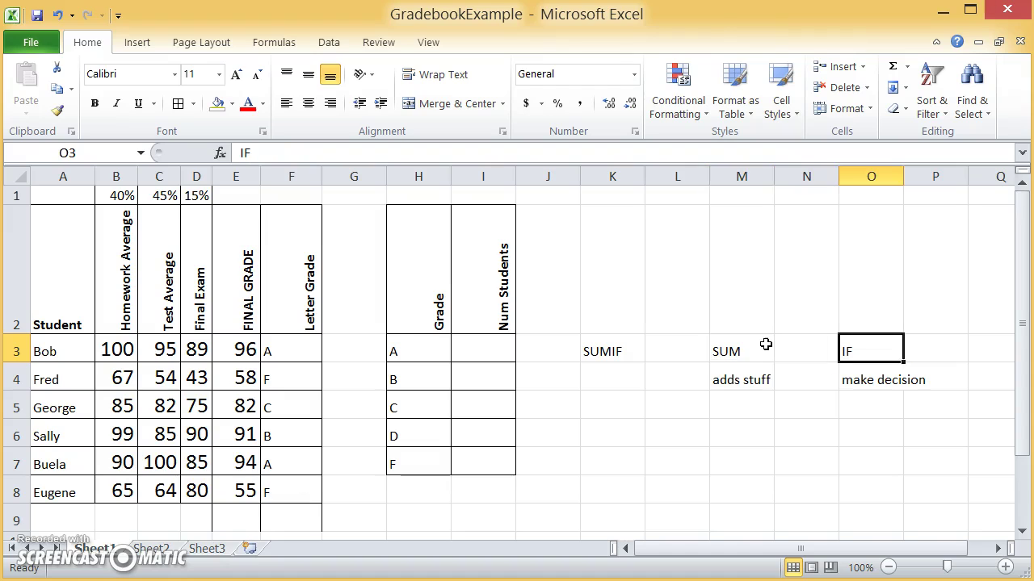
{"action": "key", "text": "Left"}
{"action": "key", "text": "Left"}
{"action": "key", "text": "Left"}
{"action": "key", "text": "Left"}
{"action": "key", "text": "Left"}
{"action": "key", "text": "Right"}
{"action": "key", "text": "Down"}
{"action": "key", "text": "Down"}
{"action": "key", "text": "Down"}
{"action": "key", "text": "Down"}
{"action": "key", "text": "Down"}
{"action": "key", "text": "Down"}
{"action": "key", "text": "Left"}
{"action": "key", "text": "Left"}
{"action": "key", "text": "Left"}
{"action": "key", "text": "Left"}
{"action": "key", "text": "Left"}
{"action": "key", "text": "Left"}
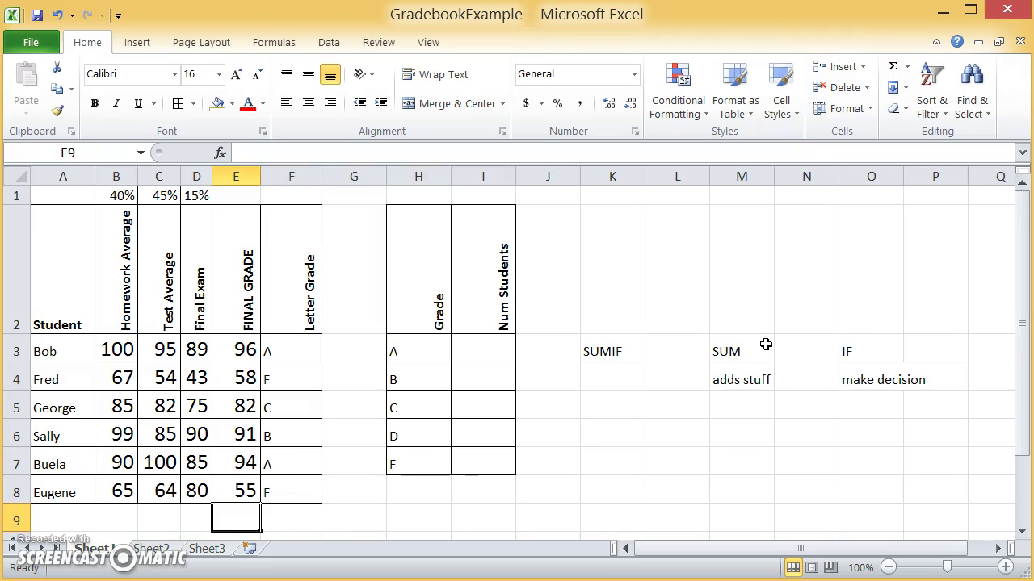
{"action": "key", "text": "Left"}
{"action": "key", "text": "Left"}
{"action": "key", "text": "Left"}
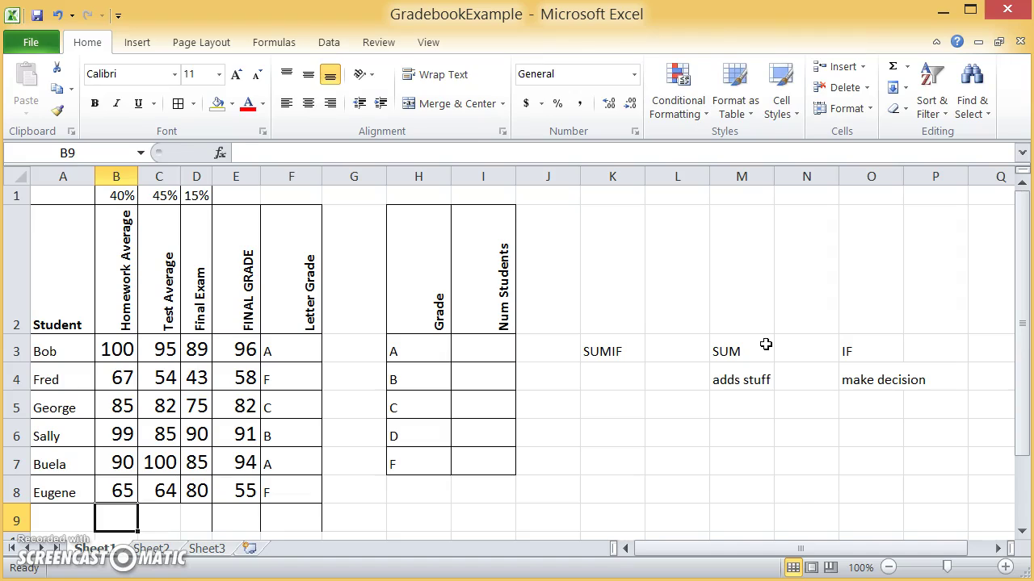
{"action": "type", "text": "="}
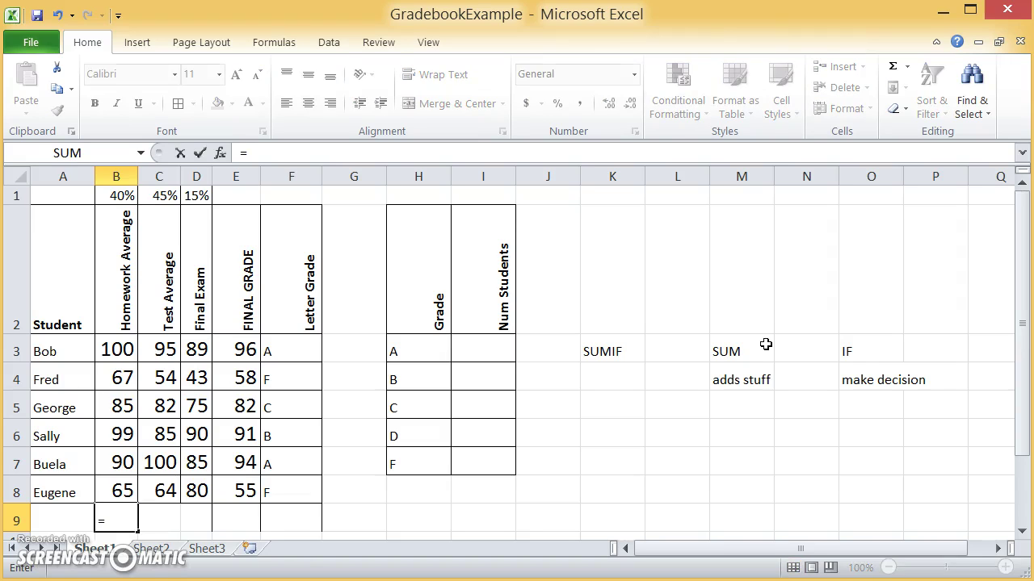
{"action": "key", "text": "Escape"}
Total the final grades in E9 with =SUM(E3:E8), and check the result against the summed range E3:E8.
{"action": "key", "text": "Right"}
{"action": "key", "text": "Right"}
{"action": "key", "text": "Right"}
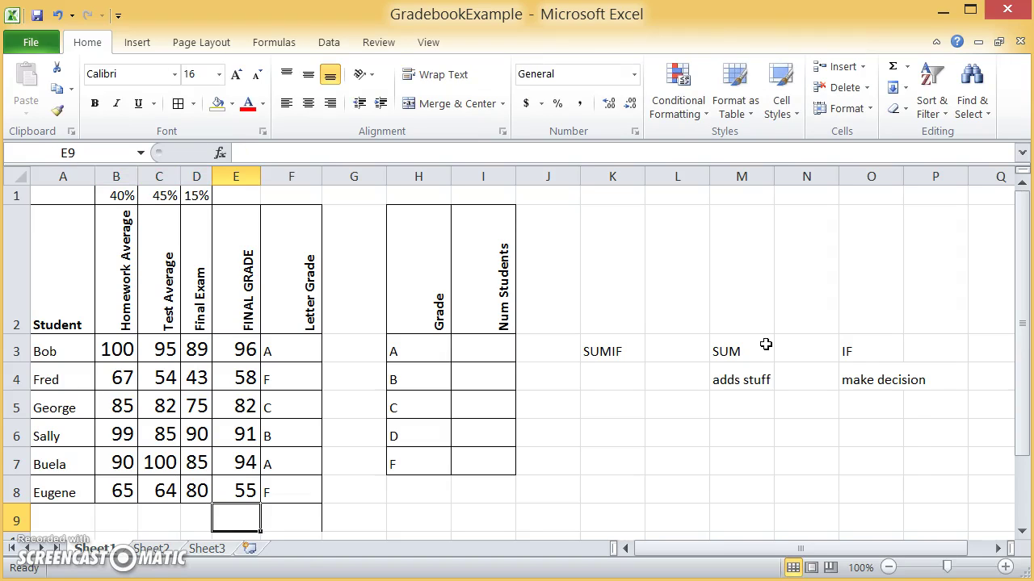
{"action": "type", "text": "=SUJM"}
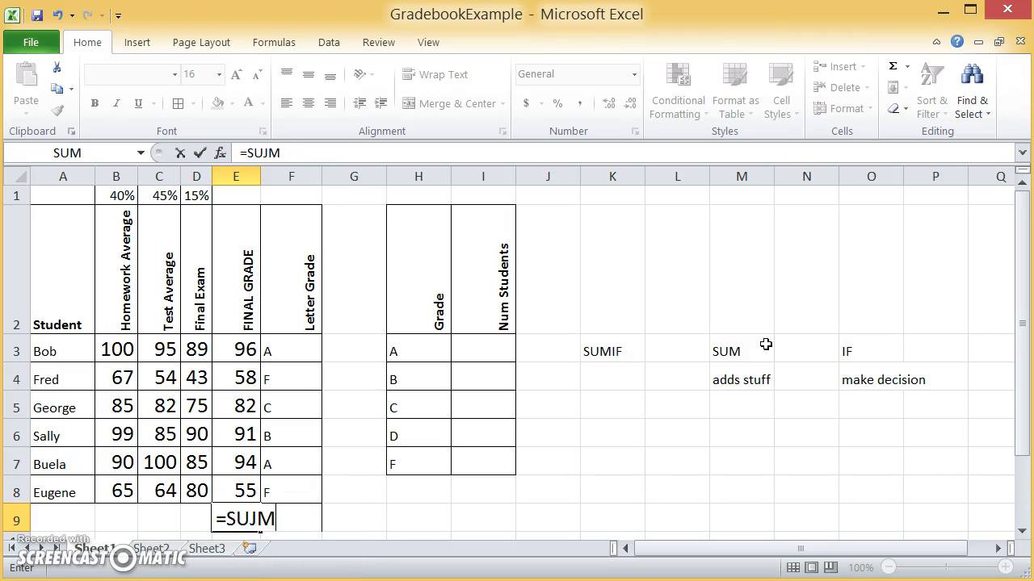
{"action": "key", "text": "BackSpace"}
{"action": "key", "text": "BackSpace"}
{"action": "type", "text": "M("}
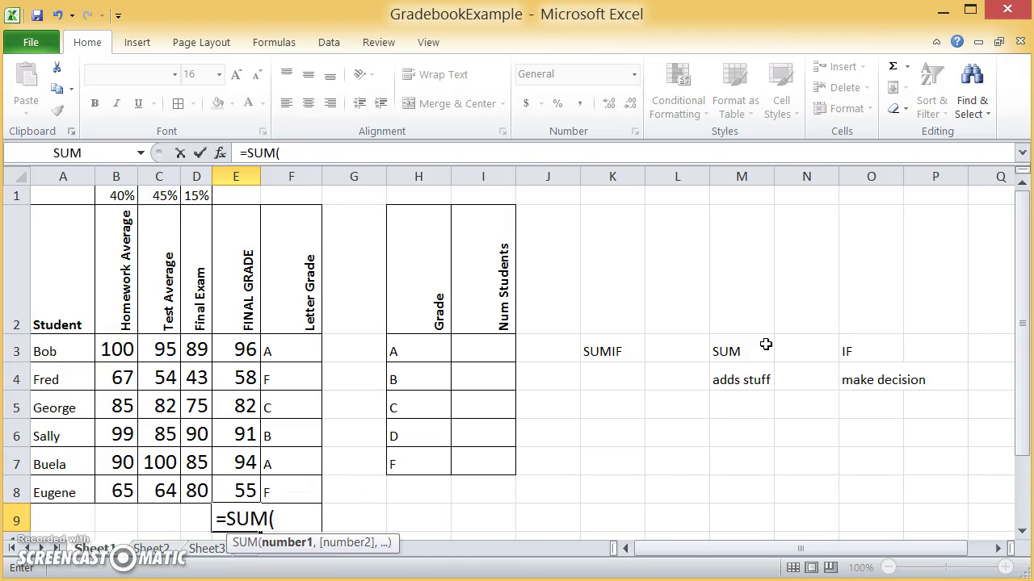
{"action": "type", "text": "E3:E8)"}
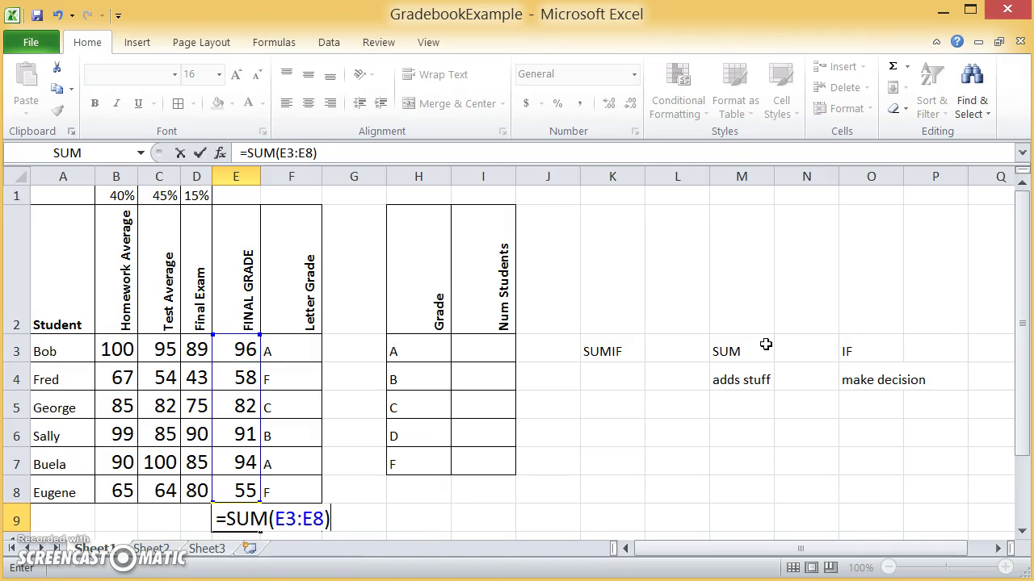
{"action": "key", "text": "Return"}
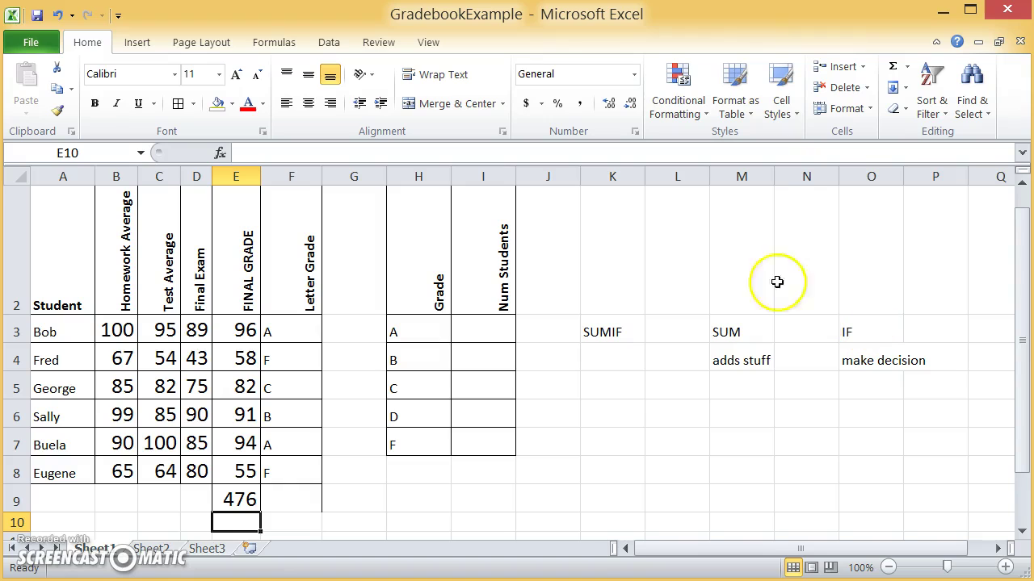
{"action": "left_click", "coordinate": [253, 324]}
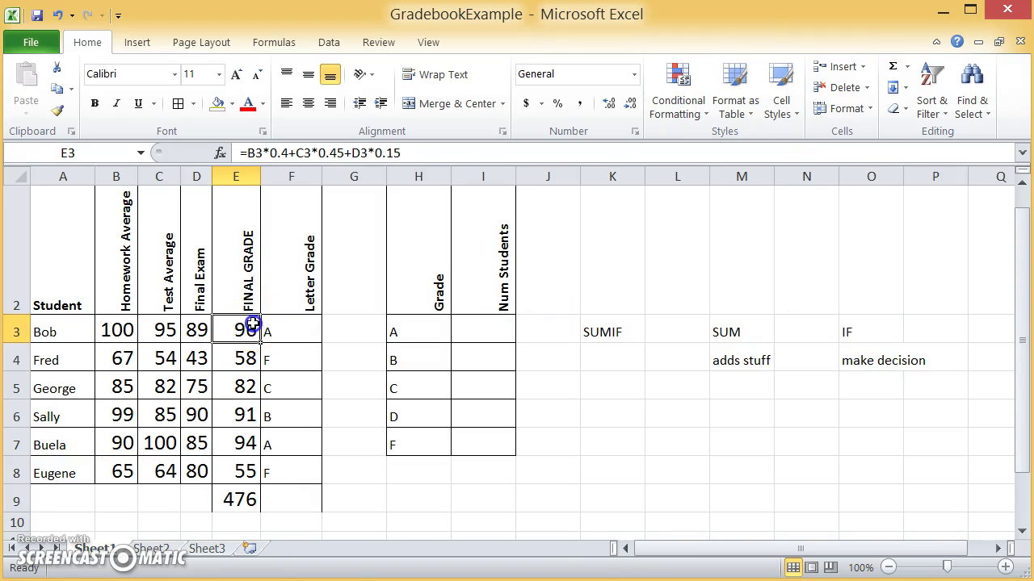
{"action": "left_click", "coordinate": [239, 471], "text": "shift"}
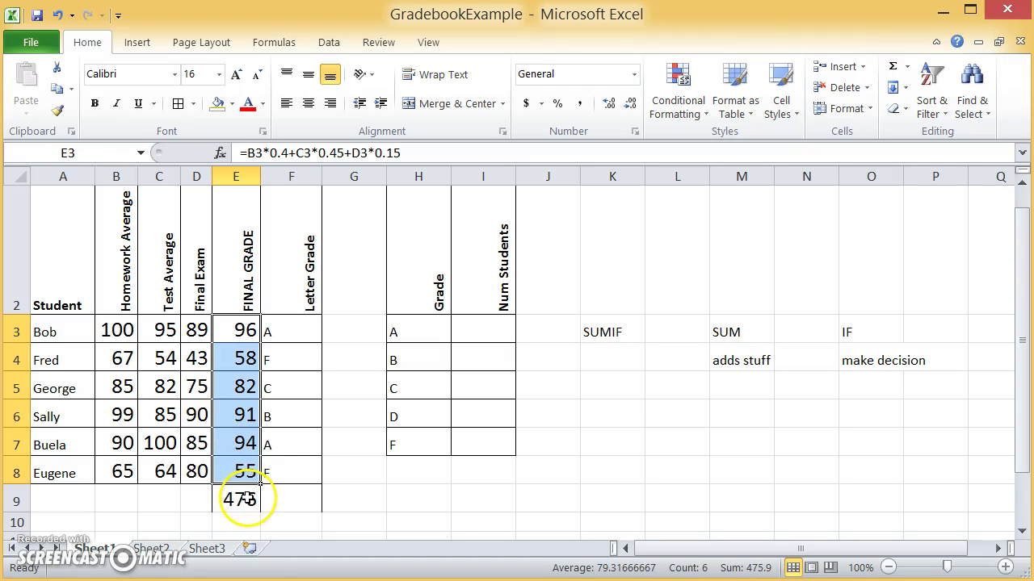
Change the function in the E9 formula from SUM to SUMIF, keeping the range E3:E8.
{"action": "left_click", "coordinate": [245, 499]}
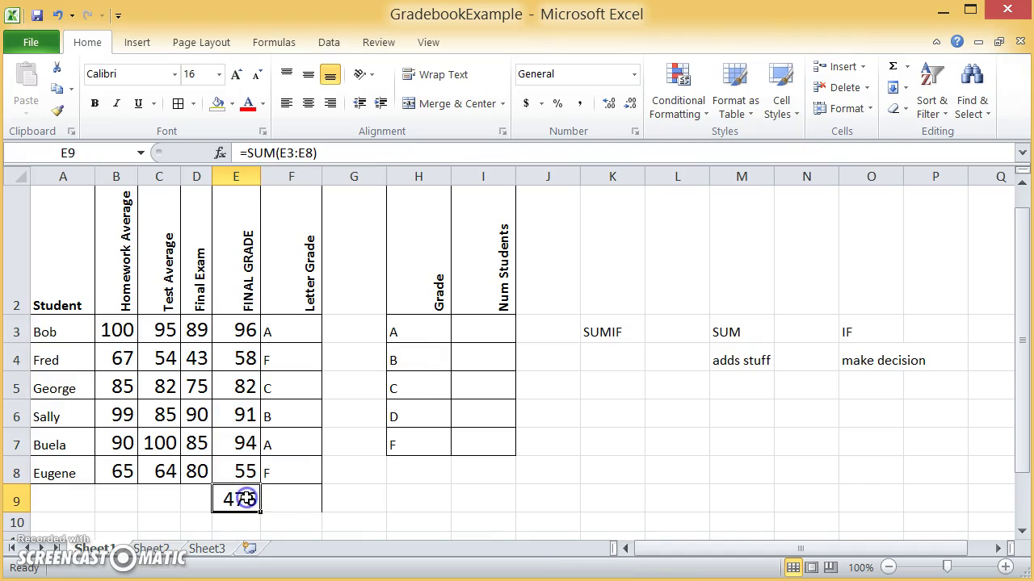
{"action": "left_click", "coordinate": [397, 146]}
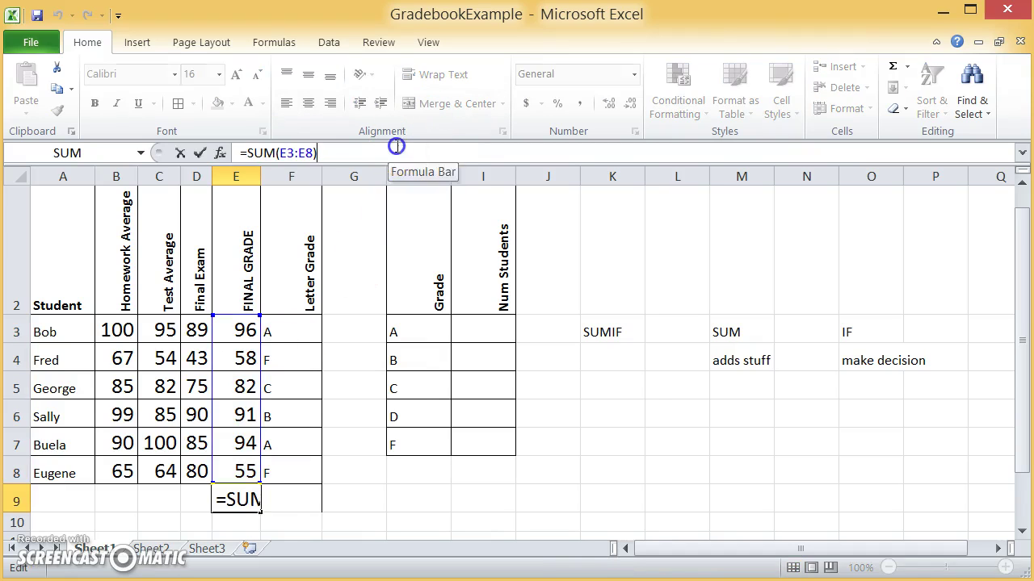
{"action": "key", "text": "Left"}
{"action": "key", "text": "Left"}
{"action": "key", "text": "Left"}
{"action": "key", "text": "Left"}
{"action": "key", "text": "Left"}
{"action": "key", "text": "Left"}
{"action": "key", "text": "Left"}
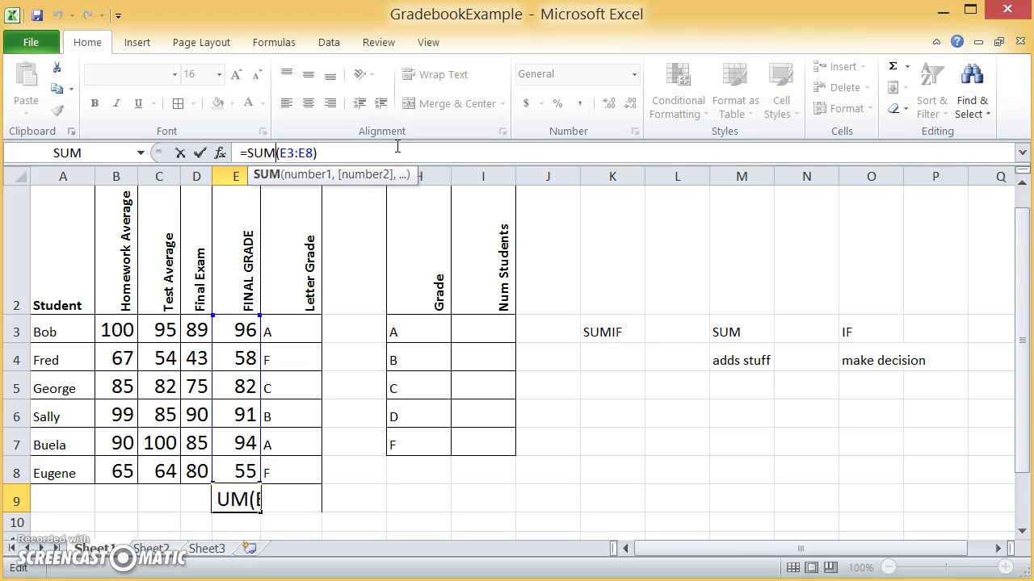
{"action": "type", "text": "IF"}
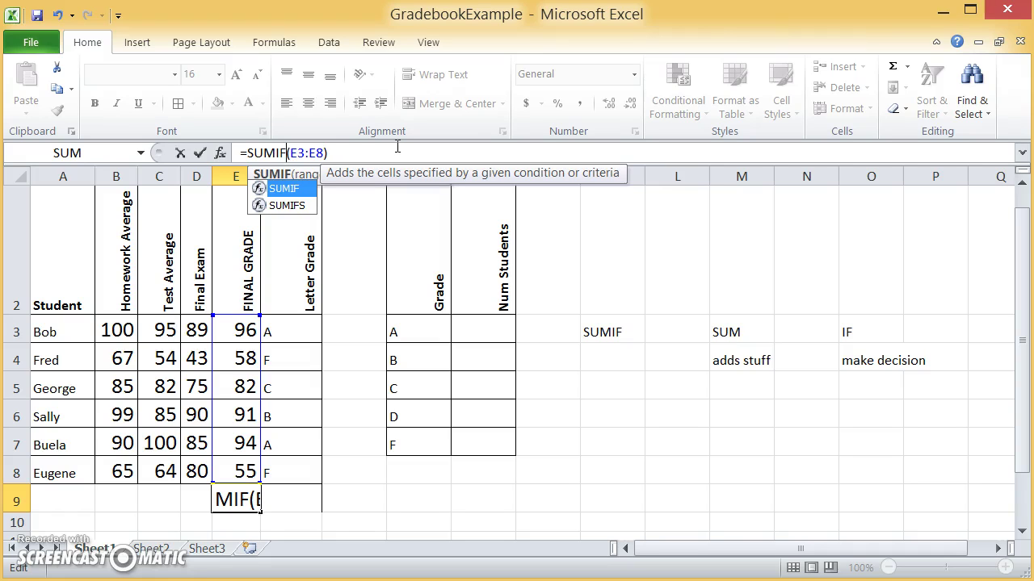
Add the criterion ">=92" to the E9 formula so that it reads =SUMIF(E3:E8, ">=92").
{"action": "left_click", "coordinate": [322, 153]}
{"action": "type", "text": ","}
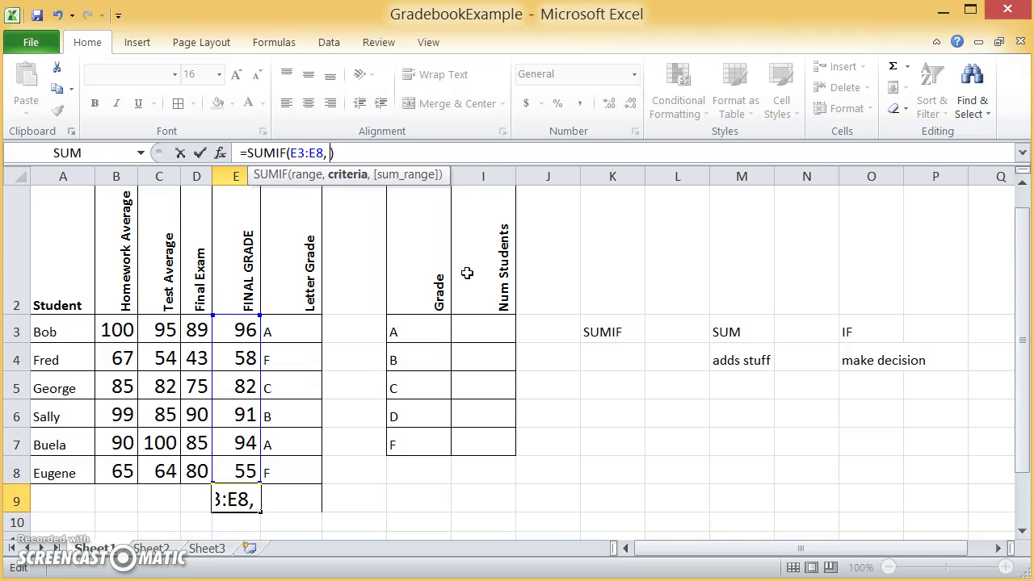
{"action": "type", "text": "\""}
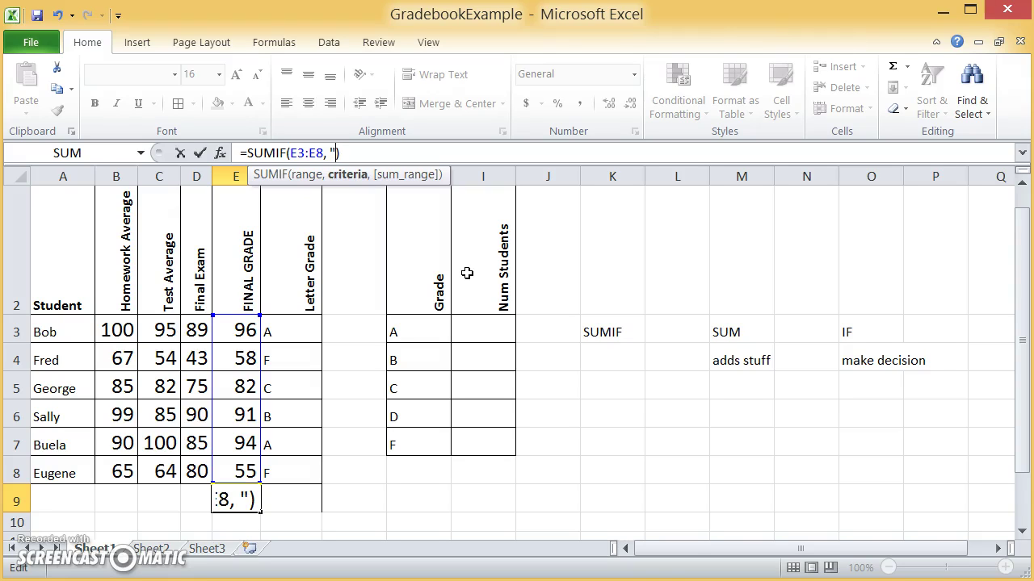
{"action": "type", "text": ">"}
{"action": "type", "text": "=92\""}
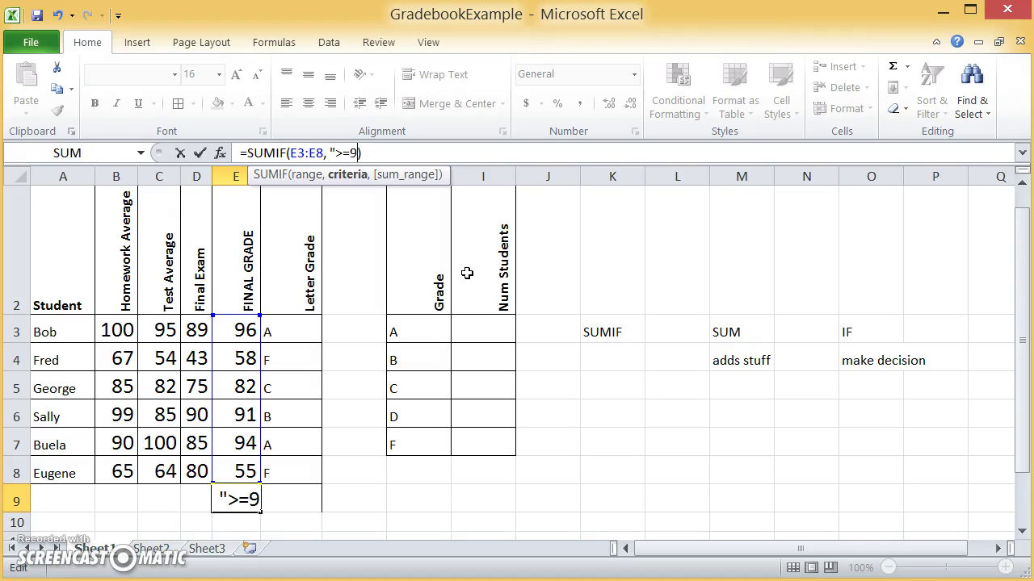
{"action": "type", "text": ")"}
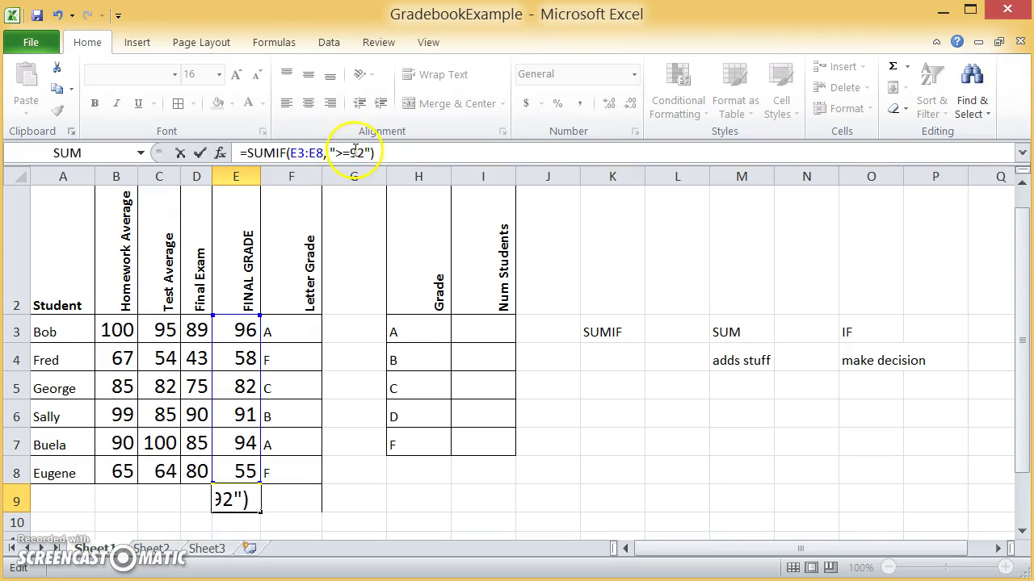
{"action": "key", "text": "Return"}
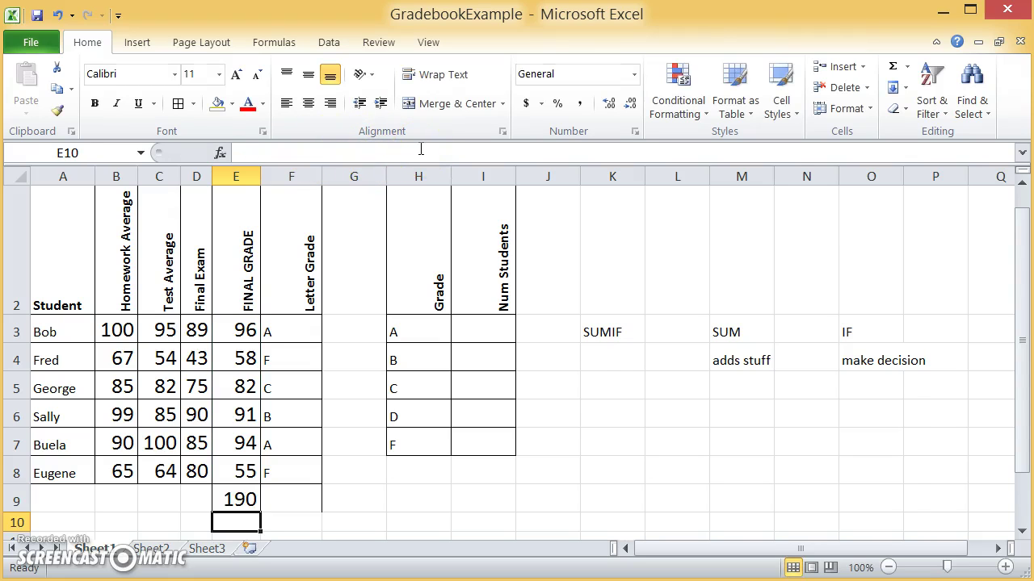
Fill the final grade cells E3:E8 with a light blue theme color.
{"action": "left_click", "coordinate": [240, 325]}
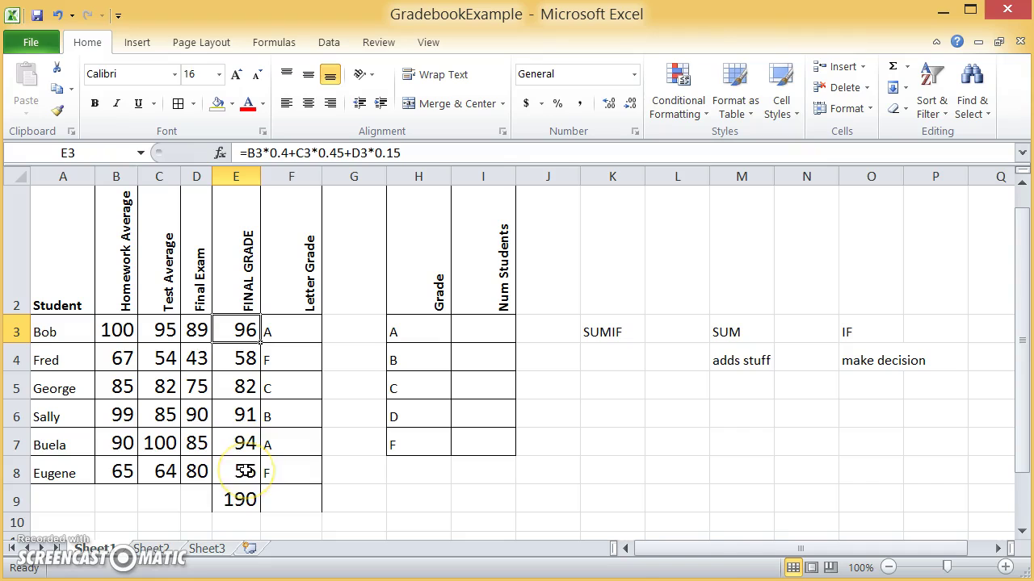
{"action": "left_click", "coordinate": [245, 470], "text": "shift"}
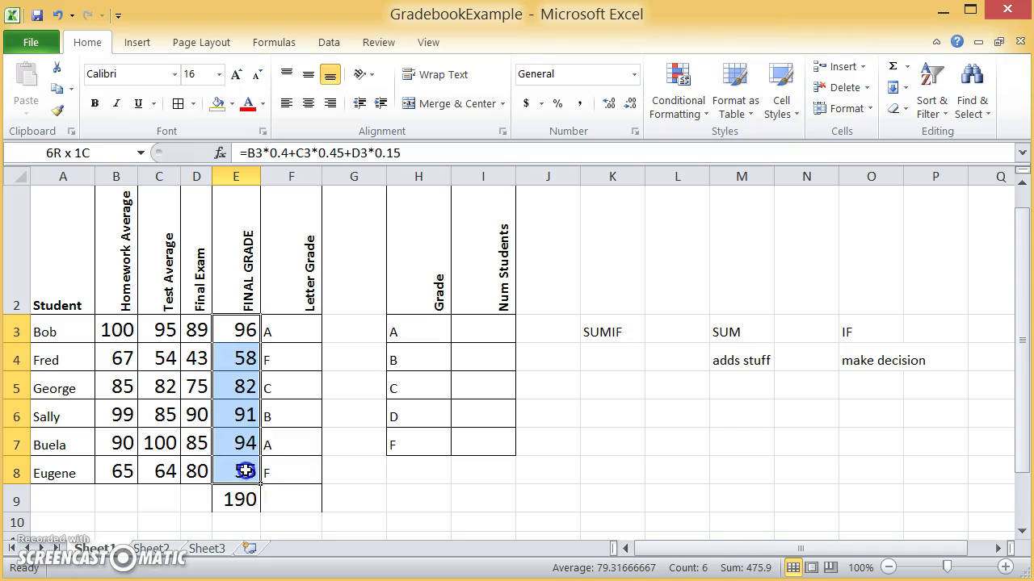
{"action": "left_click", "coordinate": [232, 104]}
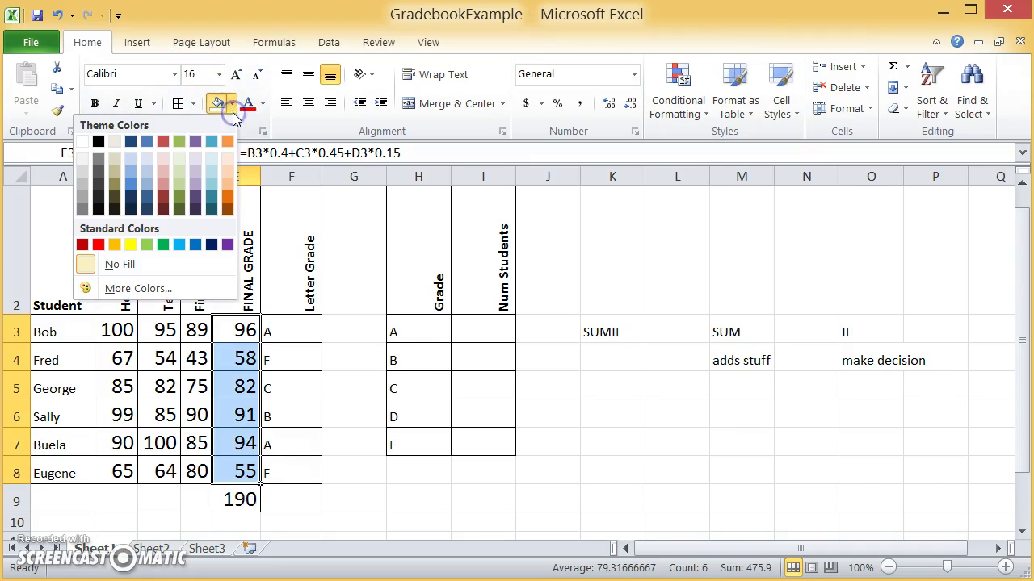
{"action": "left_click", "coordinate": [143, 164]}
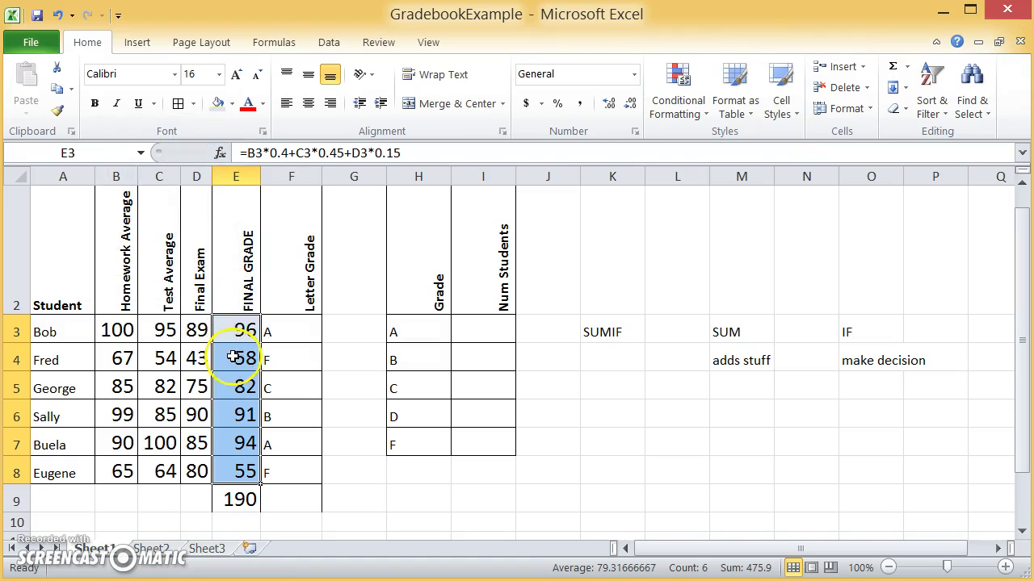
Color the text of the two final grades that meet the >=92 criterion, E3 and E7, purple.
{"action": "left_click", "coordinate": [239, 331]}
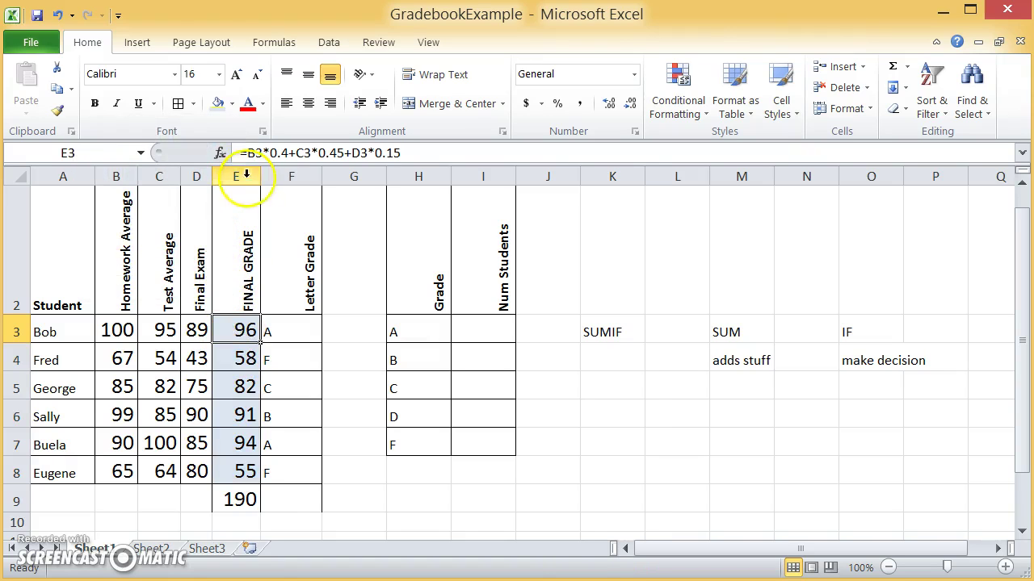
{"action": "left_click", "coordinate": [264, 104]}
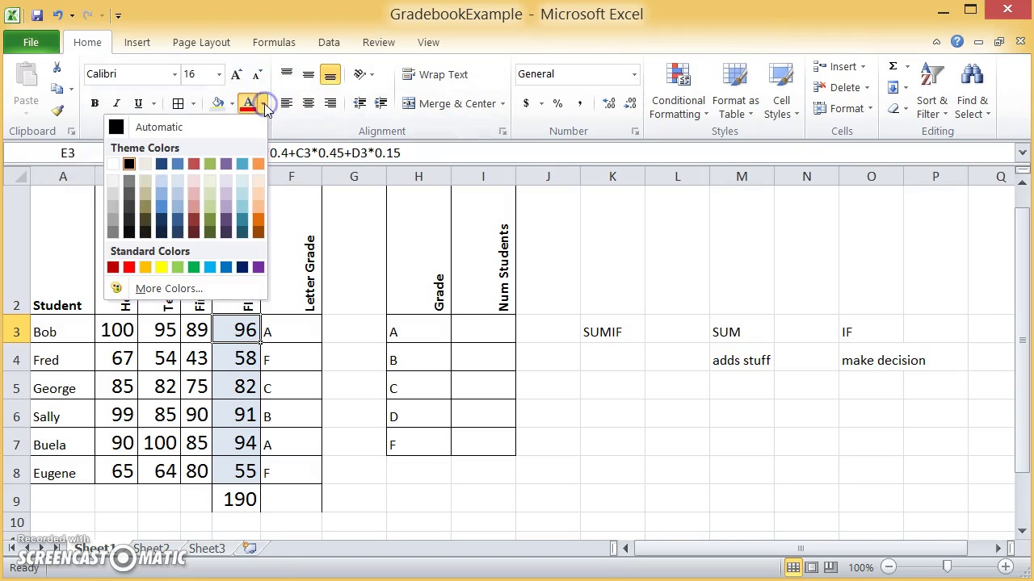
{"action": "left_click", "coordinate": [225, 165]}
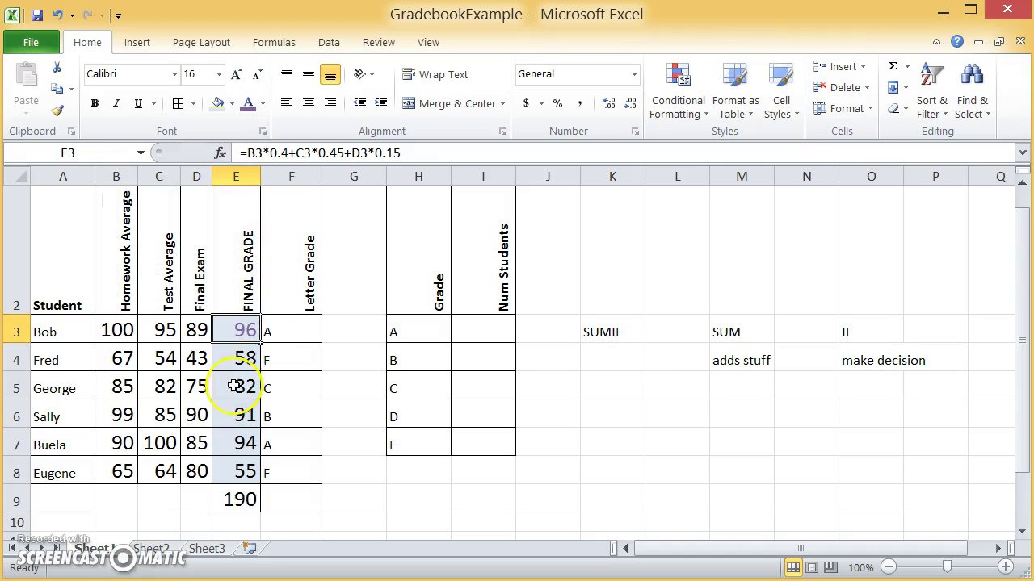
{"action": "left_click", "coordinate": [240, 353]}
{"action": "key", "text": "Down"}
{"action": "key", "text": "Down"}
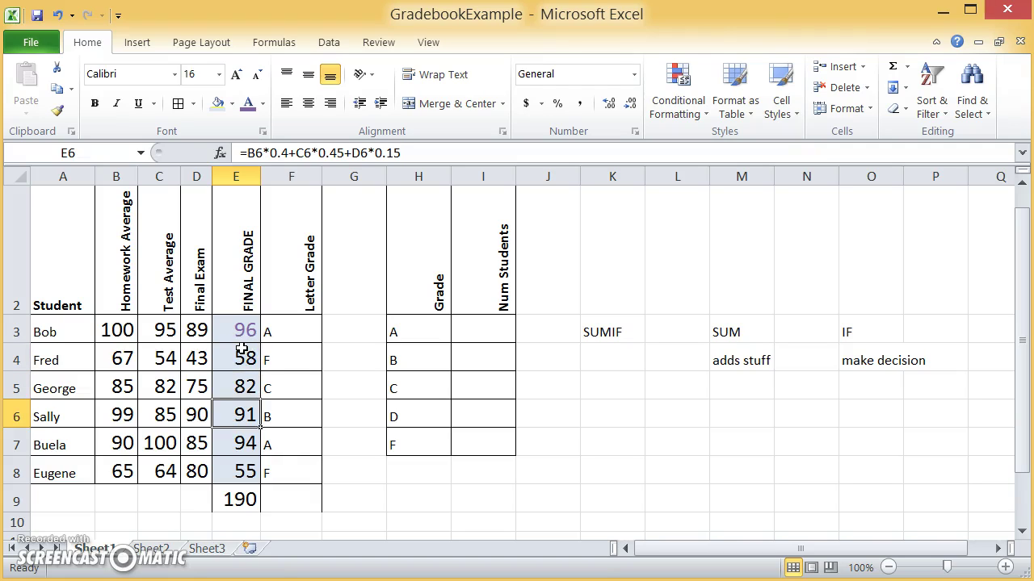
{"action": "key", "text": "Down"}
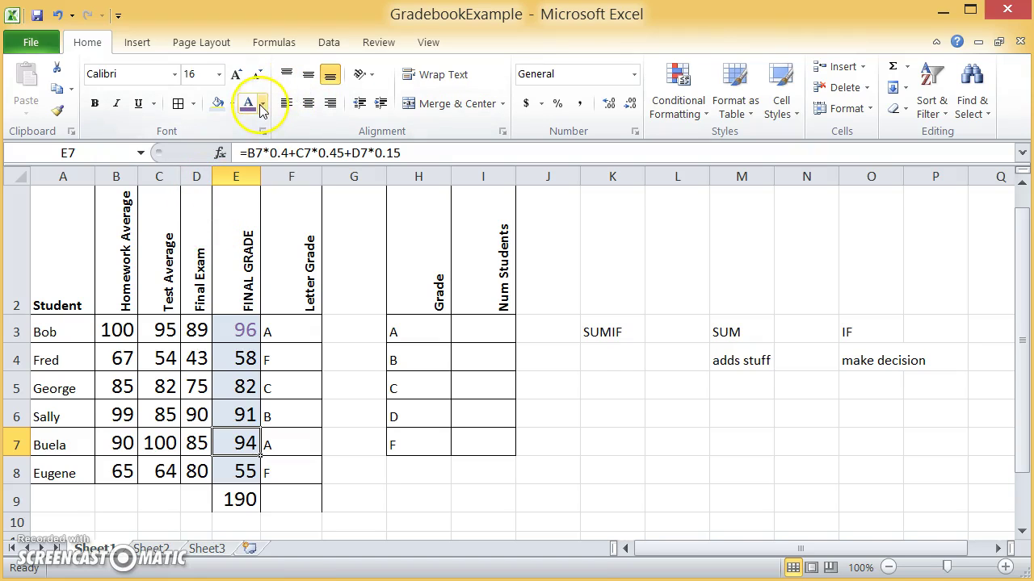
{"action": "left_click", "coordinate": [247, 104]}
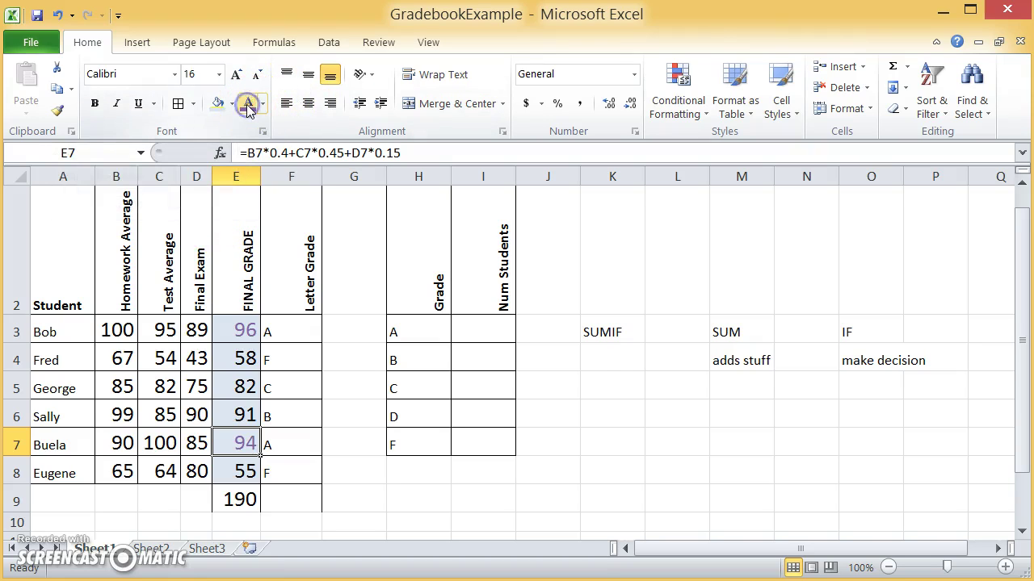
{"action": "key", "text": "Down"}
{"action": "key", "text": "Down"}
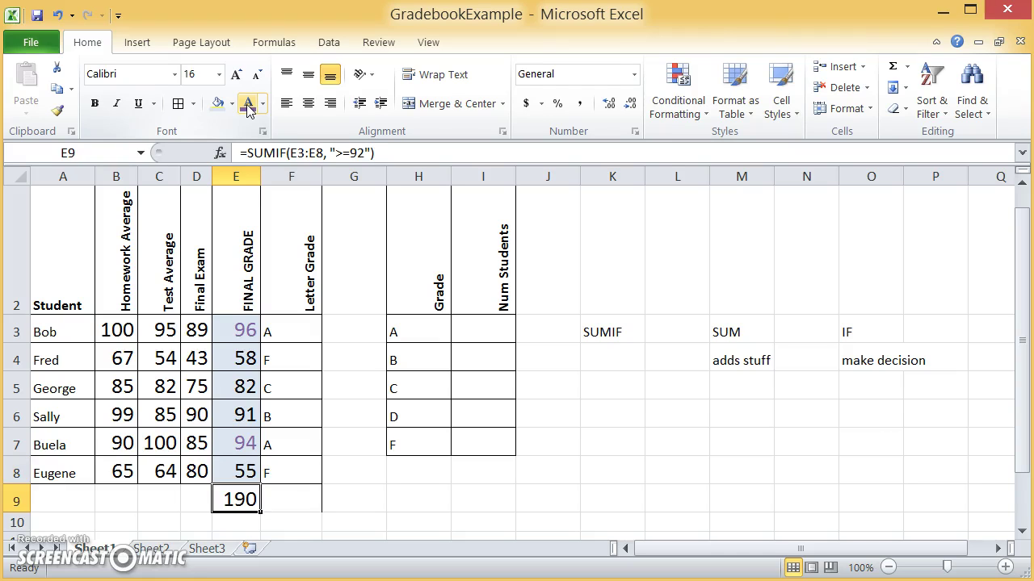
Change the criterion in the E9 SUMIF formula to "<92" so that it reads =SUMIF(E3:E8, "<92").
{"action": "double_click", "coordinate": [236, 500]}
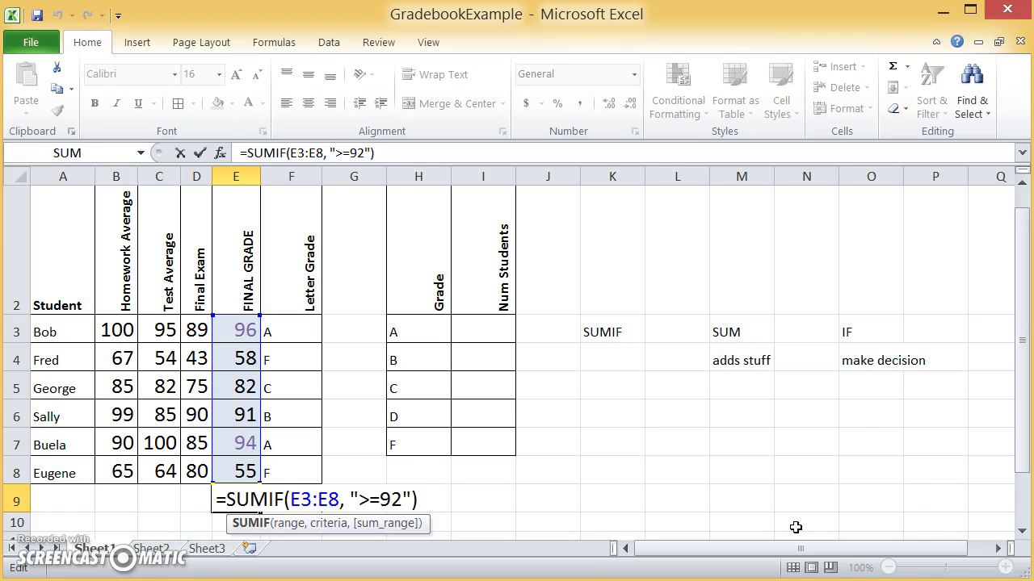
{"action": "key", "text": "Return"}
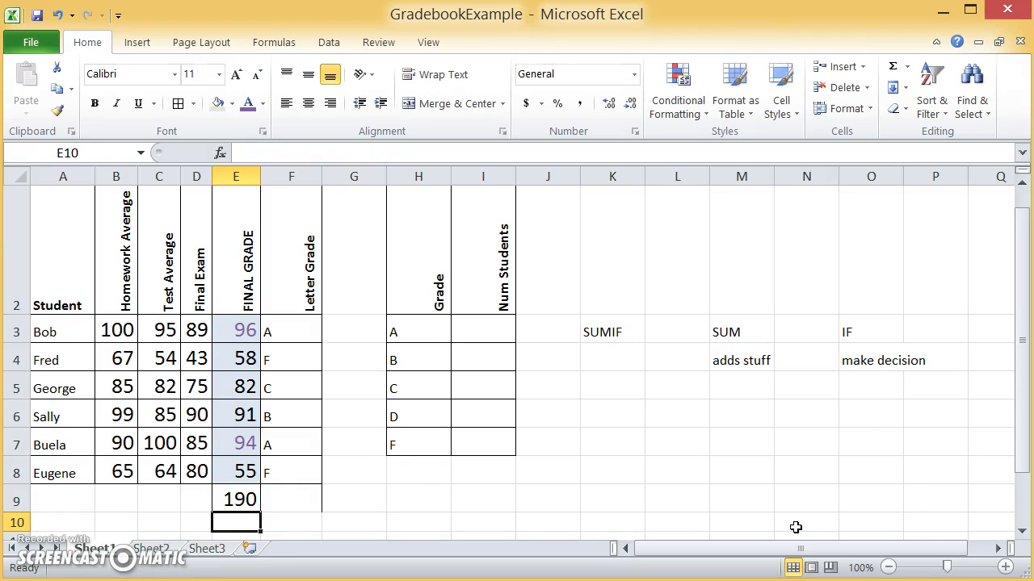
{"action": "left_click", "coordinate": [232, 499]}
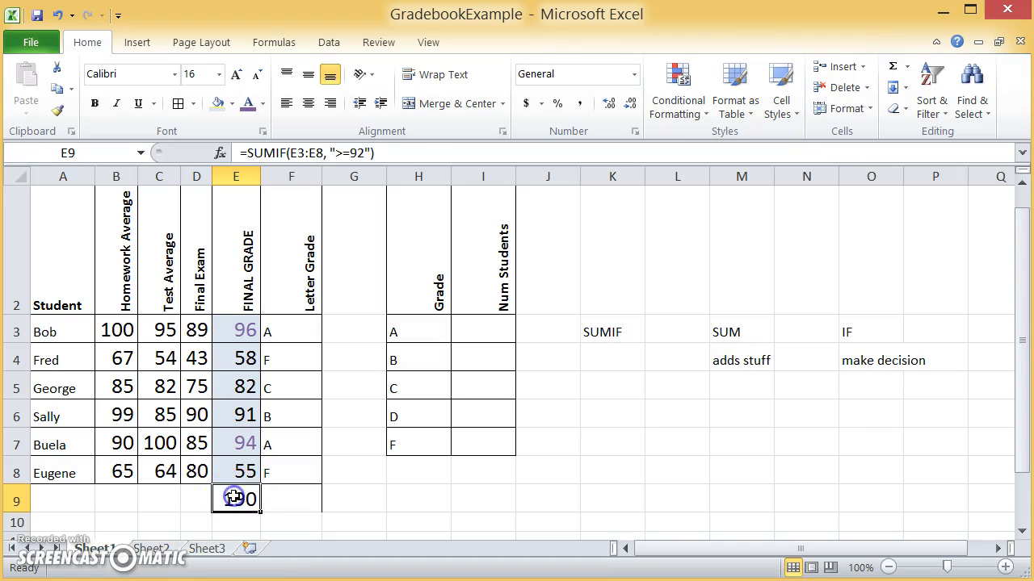
{"action": "left_click", "coordinate": [365, 152]}
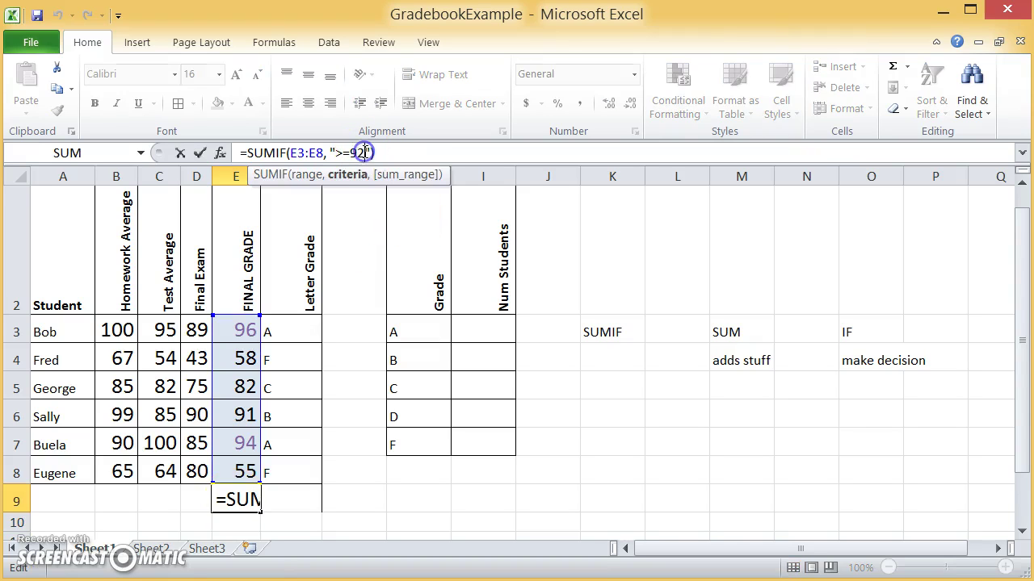
{"action": "key", "text": "Left"}
{"action": "key", "text": "Left"}
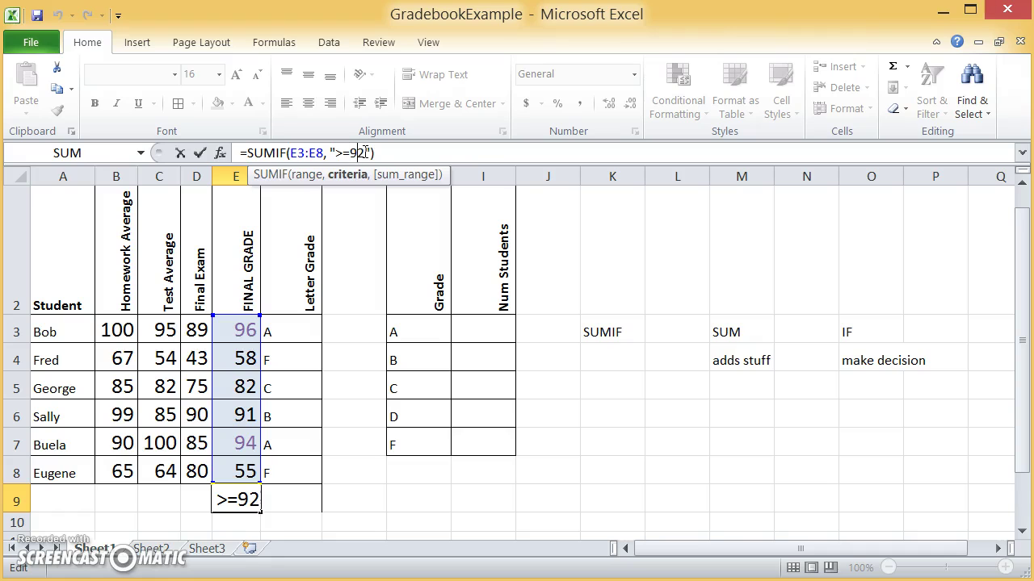
{"action": "key", "text": "Left"}
{"action": "key", "text": "shift+Left"}
{"action": "type", "text": "<"}
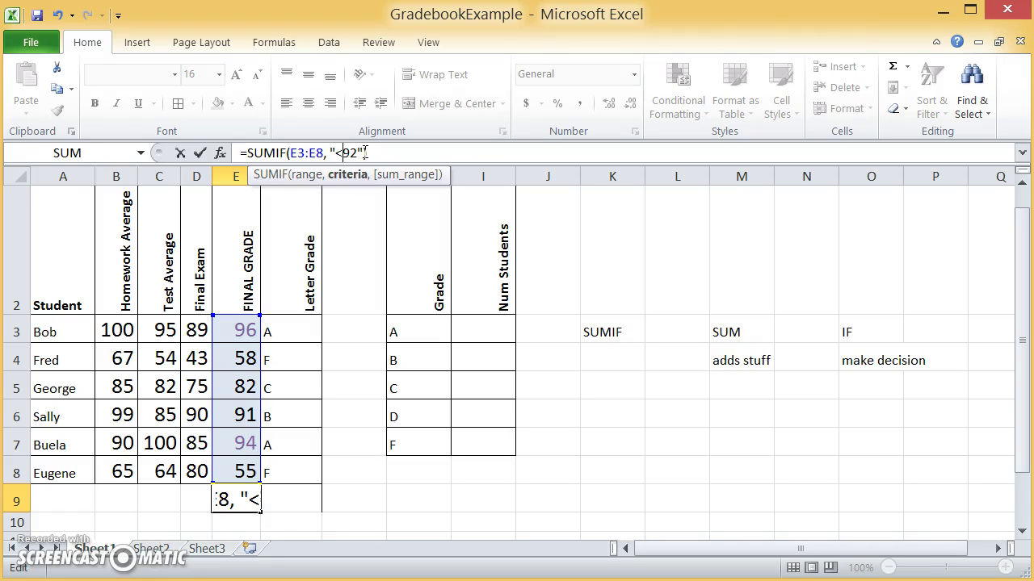
{"action": "key", "text": "Return"}
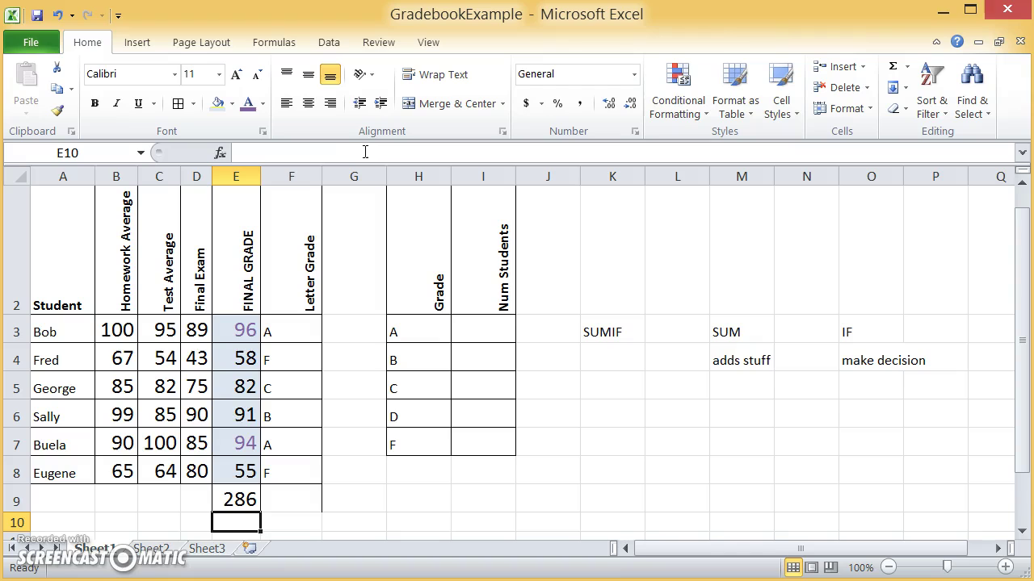
Examine the final grades from E4 down to E8 and review the range and criterion of the SUMIF formula in E9.
{"action": "left_click", "coordinate": [236, 360]}
{"action": "key", "text": "Down"}
{"action": "key", "text": "Down"}
{"action": "key", "text": "Down"}
{"action": "key", "text": "Down"}
{"action": "key", "text": "Down"}
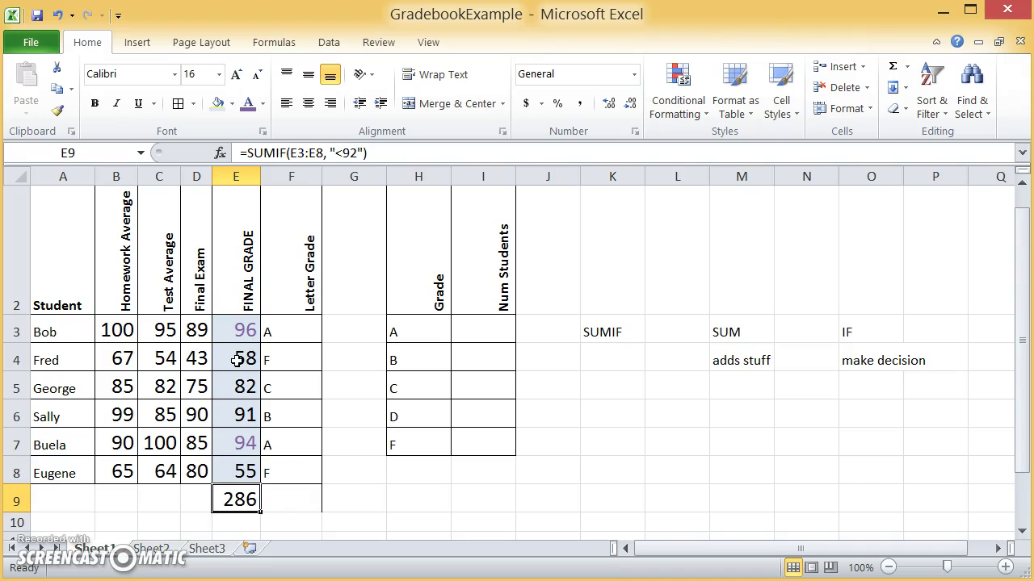
{"action": "left_click", "coordinate": [232, 505]}
{"action": "double_click", "coordinate": [232, 505]}
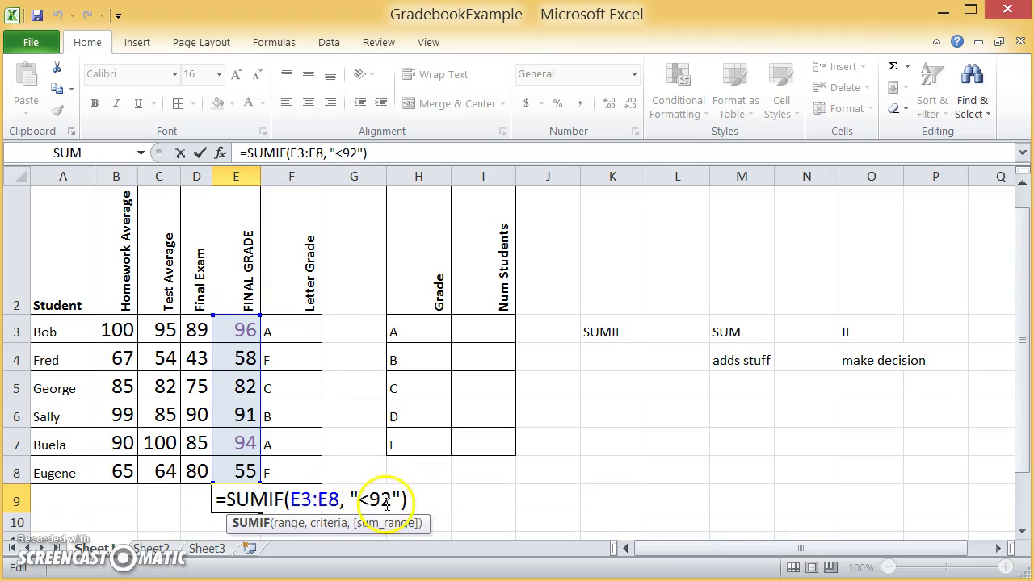
{"action": "left_click", "coordinate": [539, 430]}
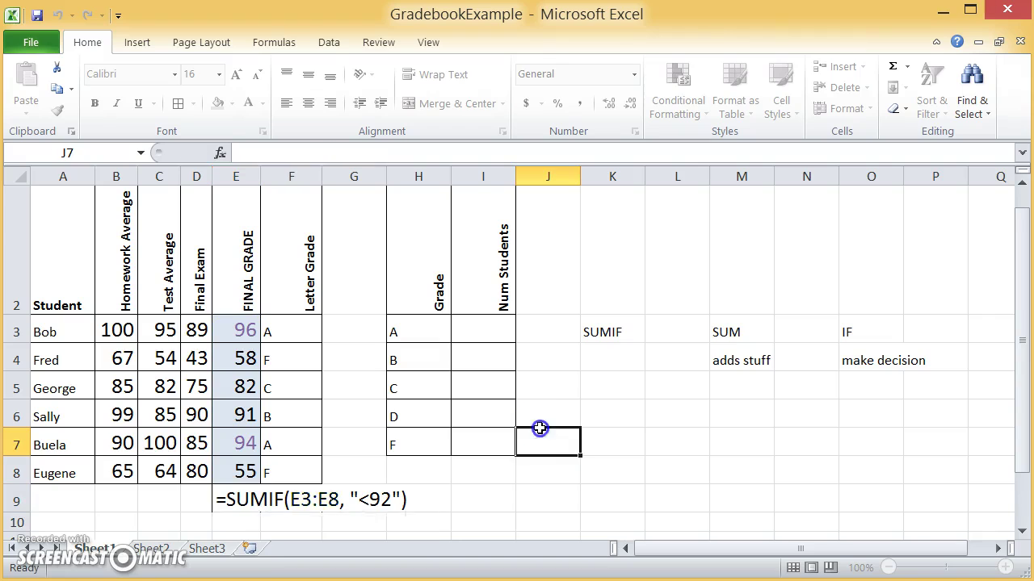